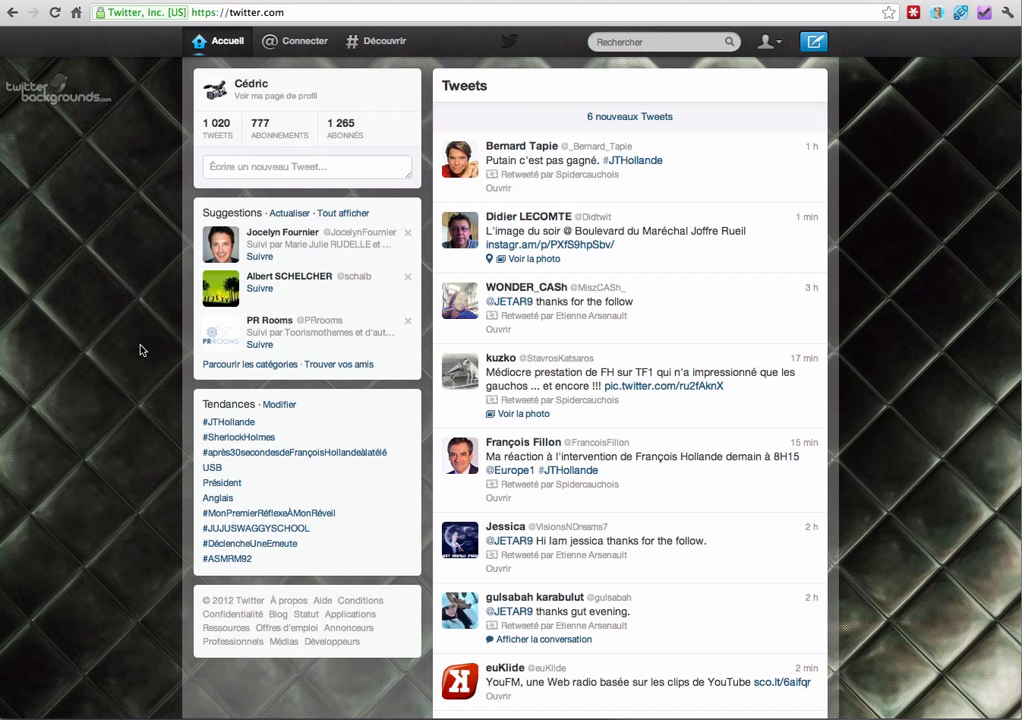
# Open the account's widget settings and start creating a new user timeline widget
pyautogui.click(765, 42)
pyautogui.click(695, 207)
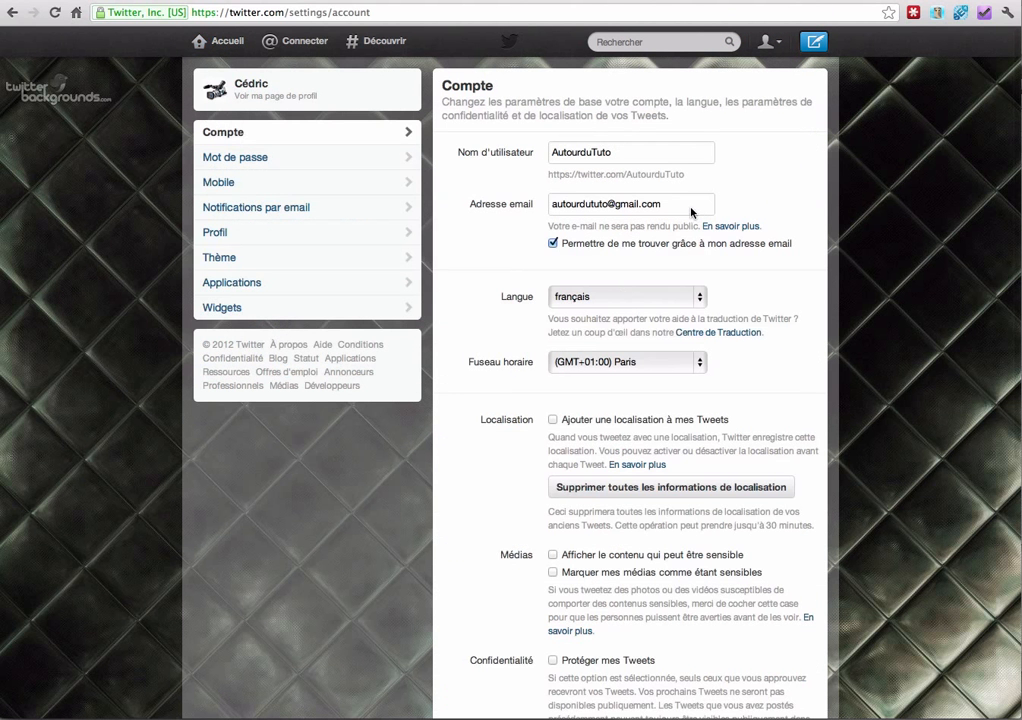
pyautogui.click(225, 326)
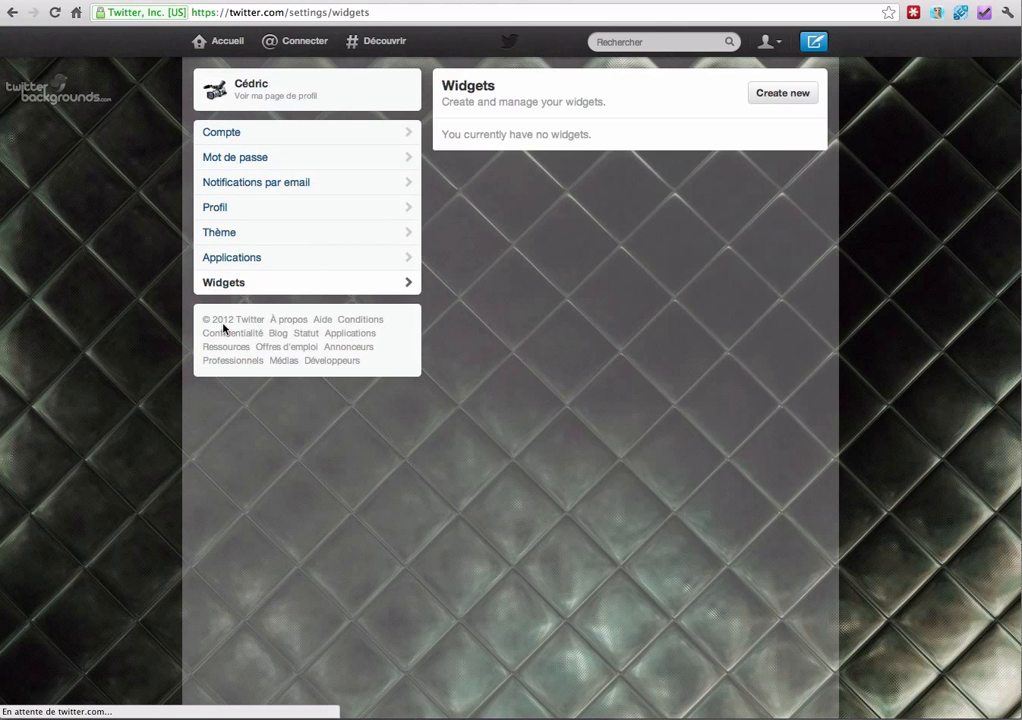
pyautogui.click(771, 93)
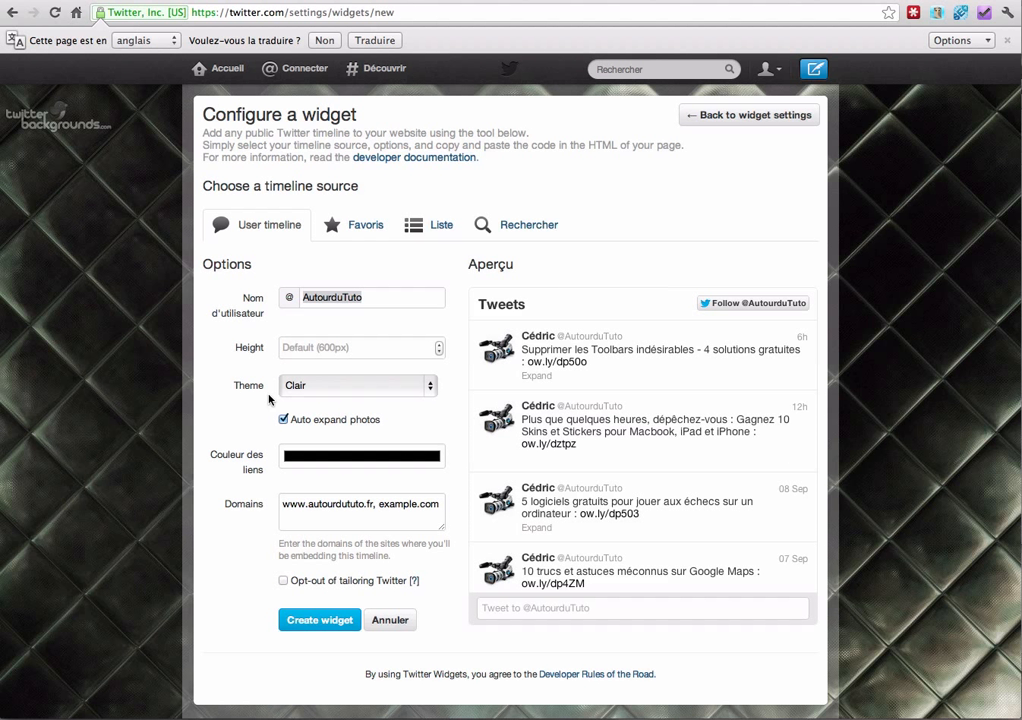
# Try the Sombre theme on the timeline widget and switch it back to Clair
pyautogui.click(372, 385)
pyautogui.click(366, 402)
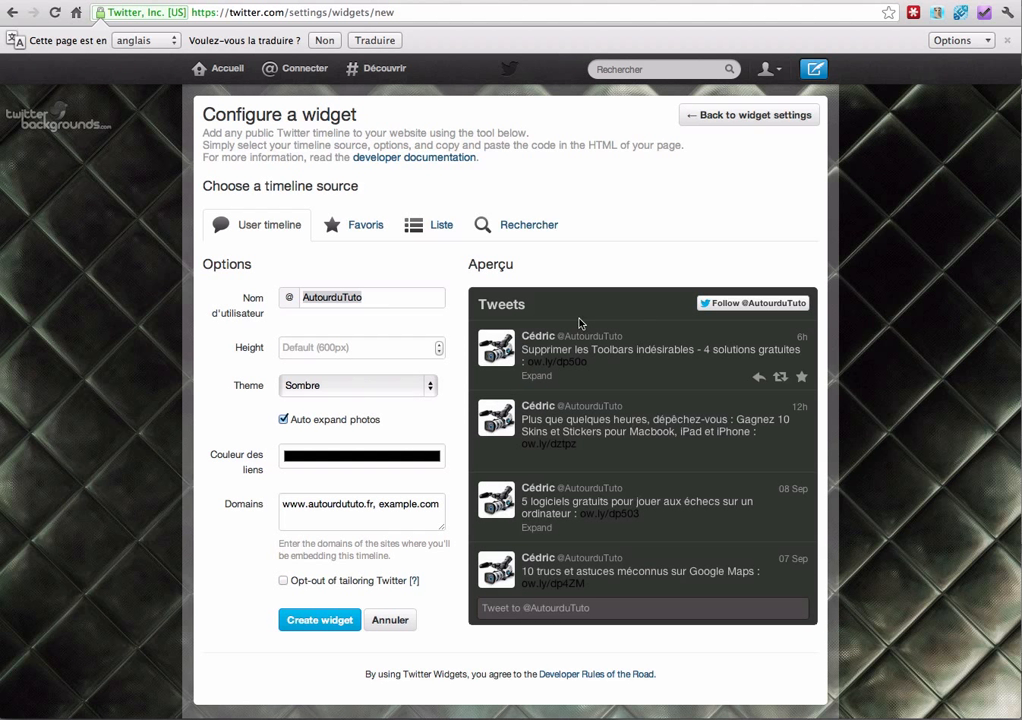
pyautogui.click(338, 385)
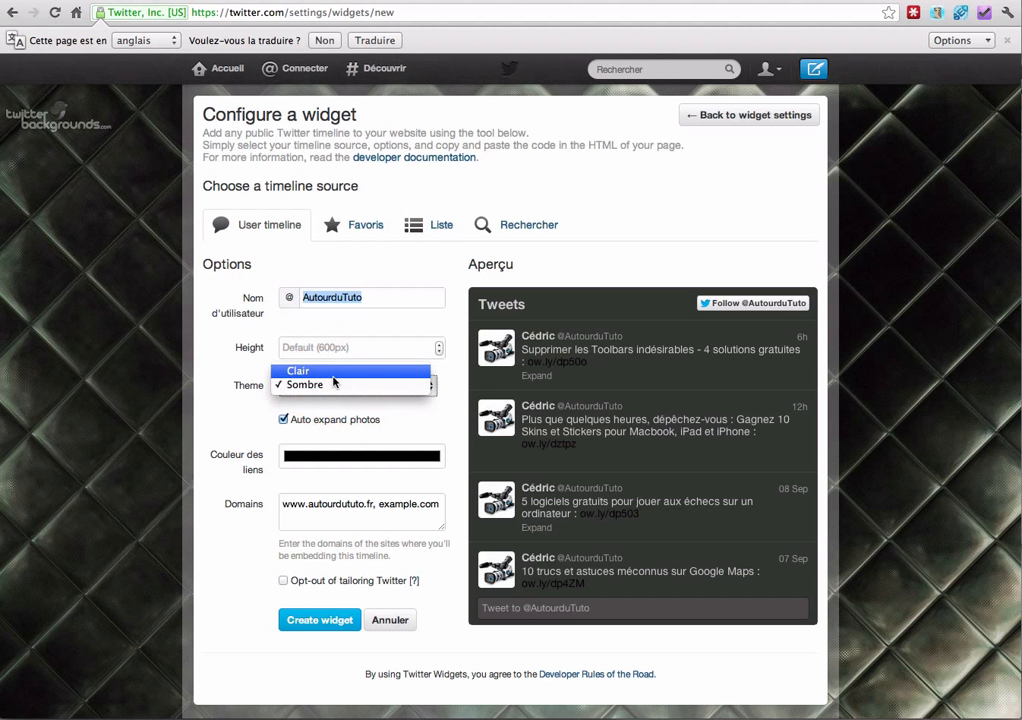
pyautogui.click(334, 381)
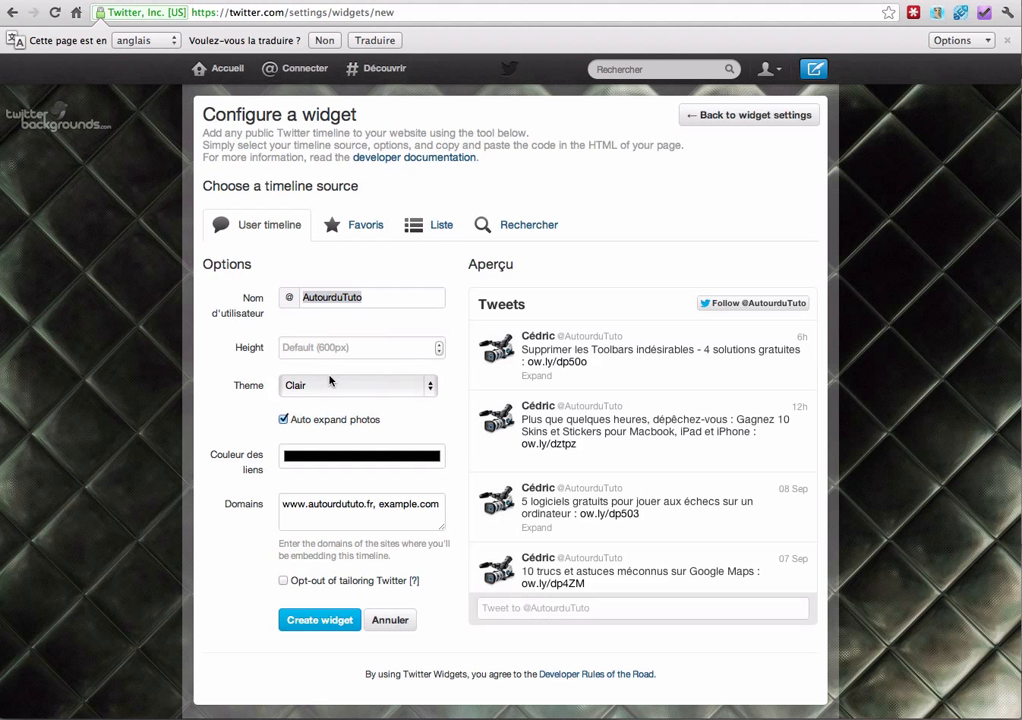
# Set the timeline widget's height to 250 px, keeping the account's own username as the source
pyautogui.click(340, 297)
pyautogui.click(388, 303)
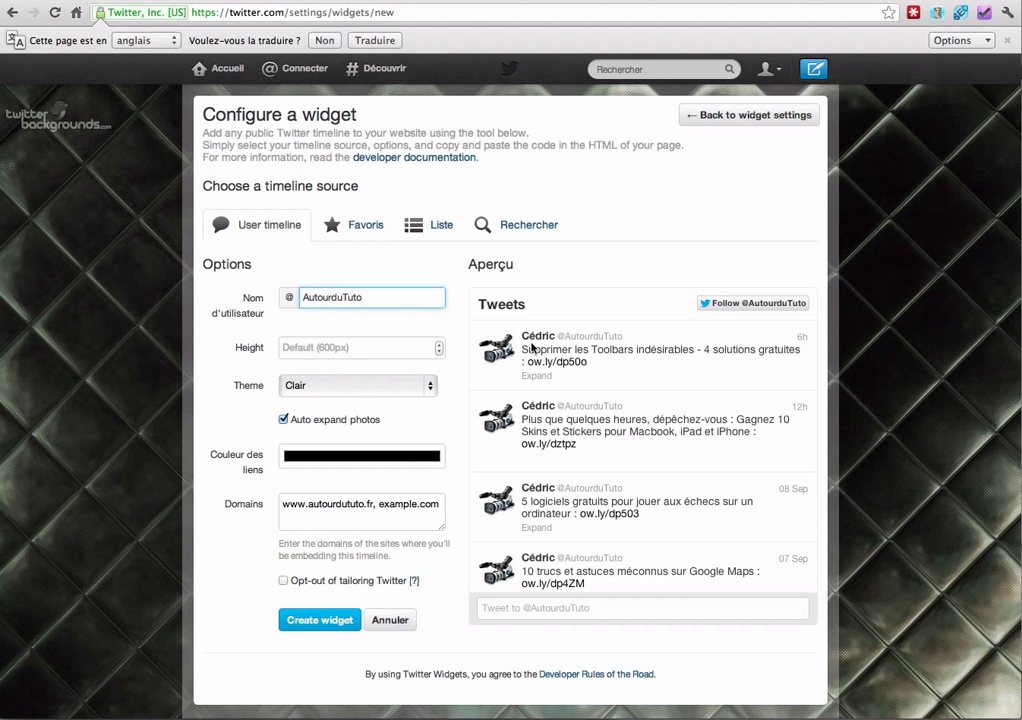
pyautogui.click(356, 349)
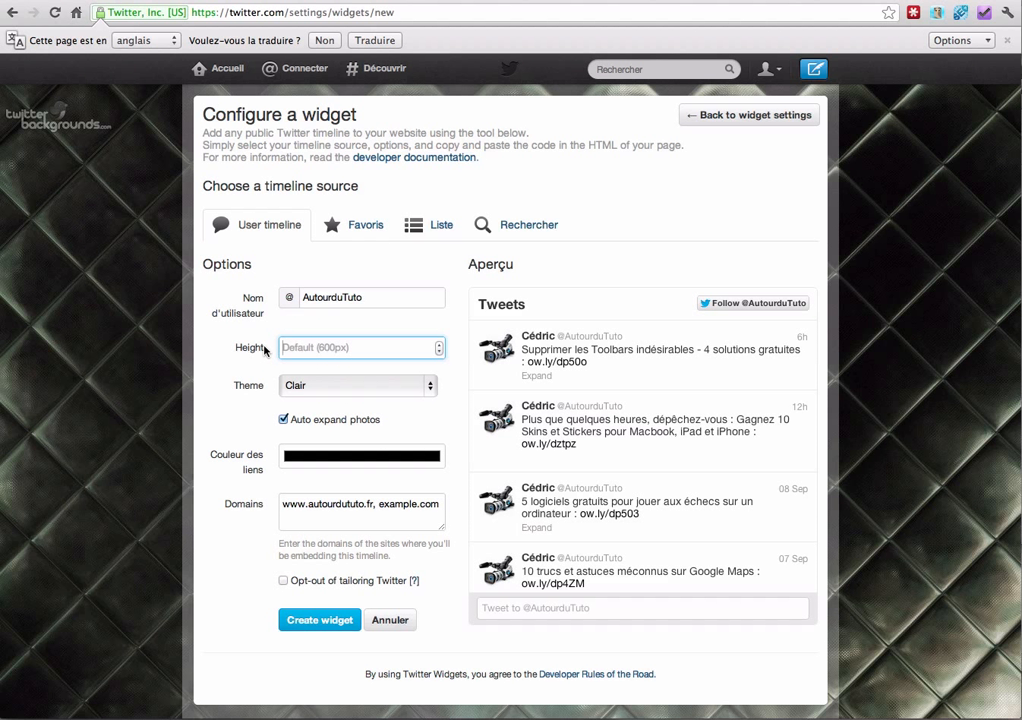
pyautogui.write('250')
pyautogui.click(249, 333)
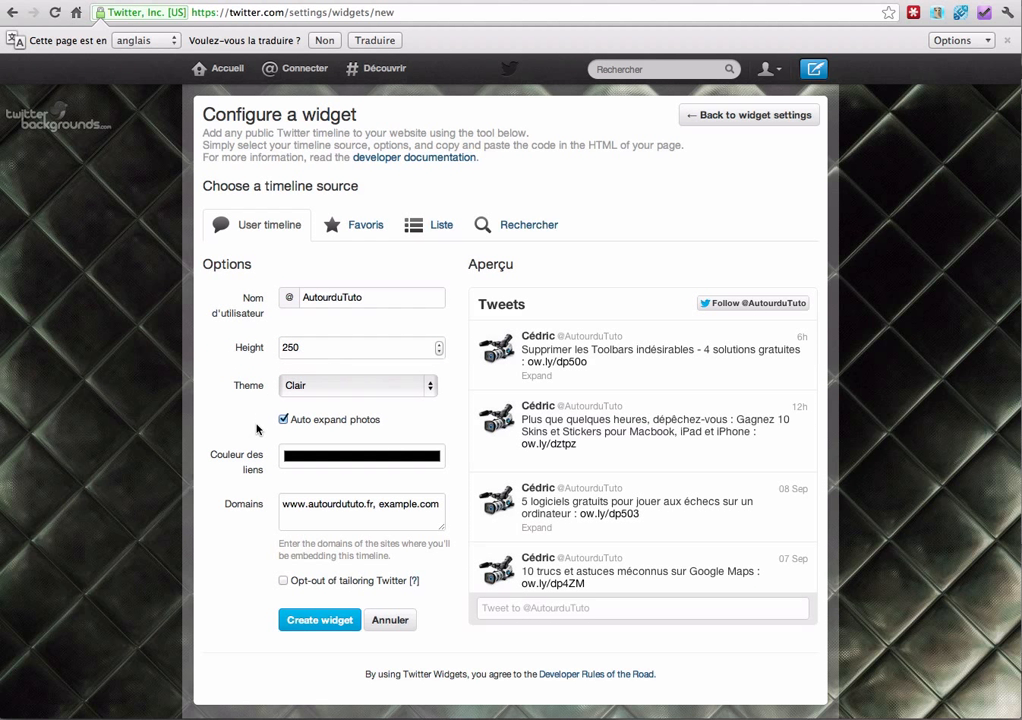
# View the colour choices for the widget's links and close the colour picker
pyautogui.scroll(-2, 237, 387)
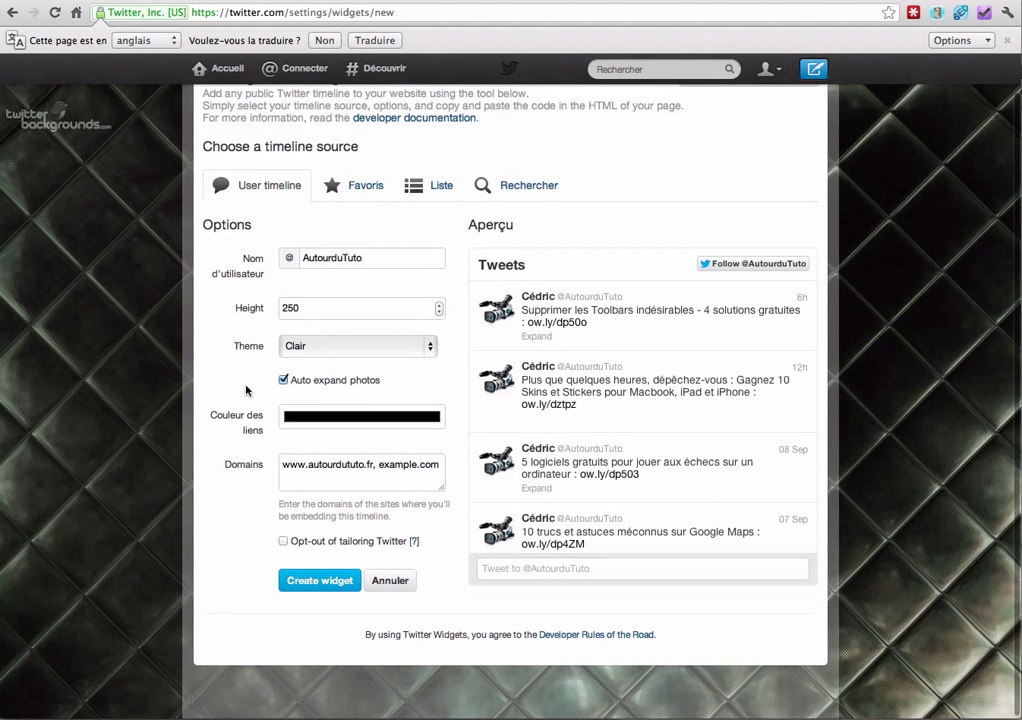
pyautogui.click(339, 422)
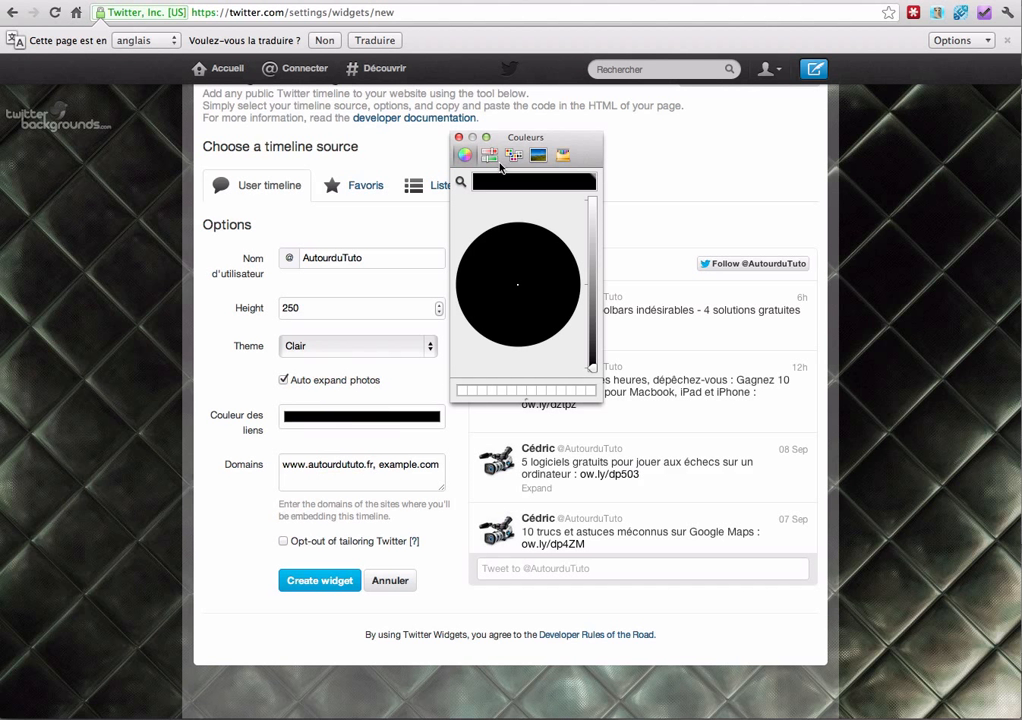
pyautogui.click(458, 139)
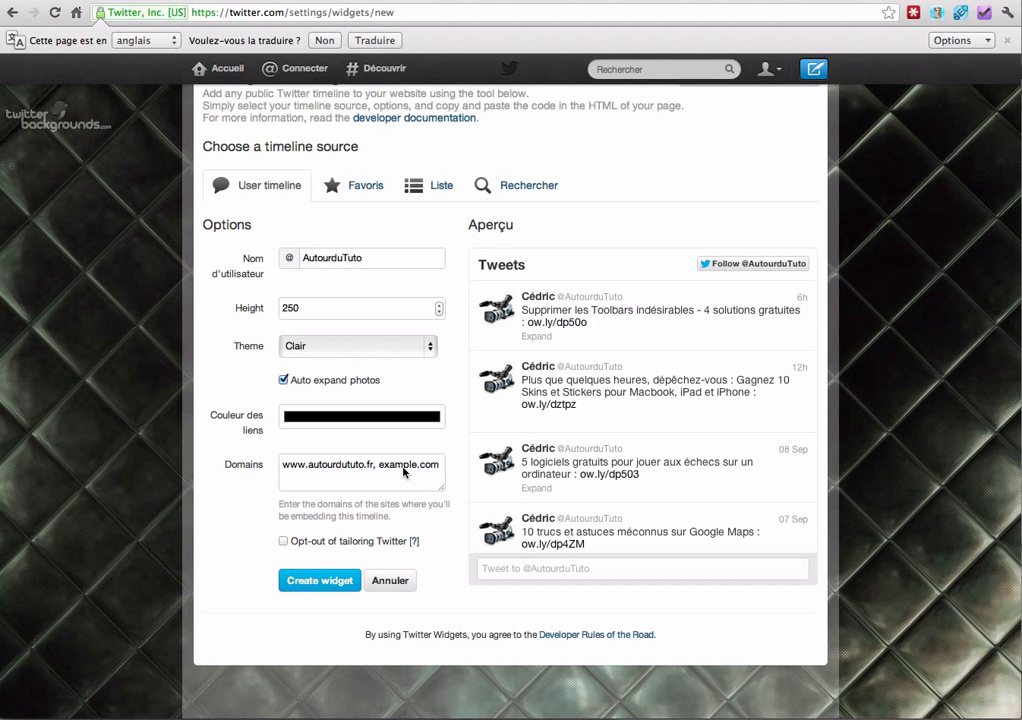
pyautogui.moveTo(379, 470); pyautogui.dragTo(433, 468)
pyautogui.press('BackSpace')
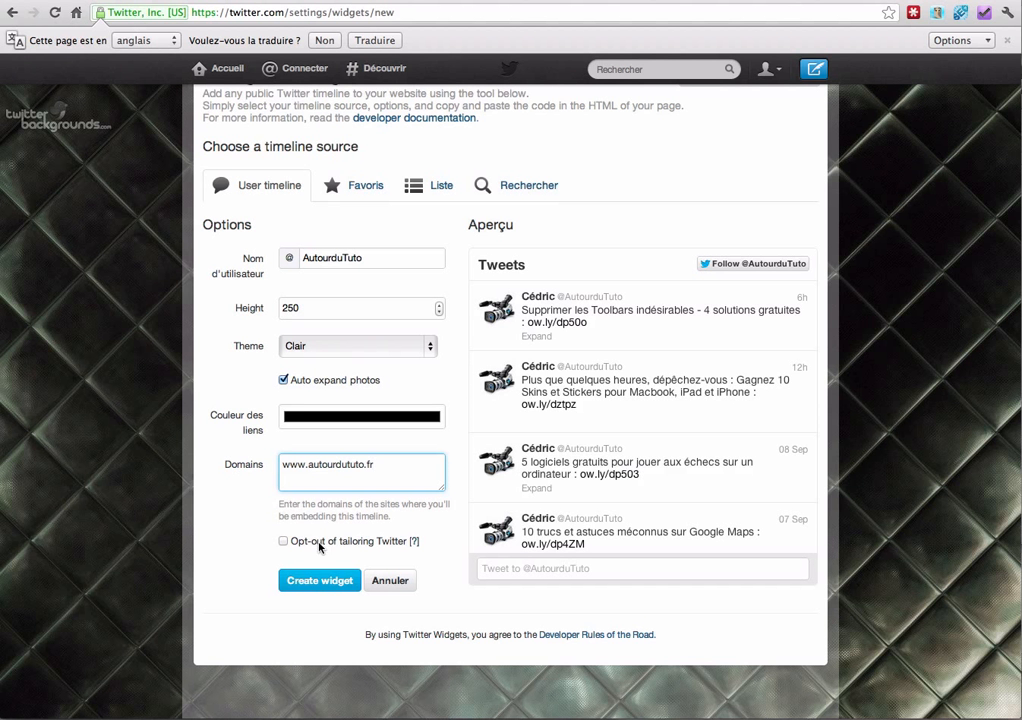
pyautogui.click(299, 579)
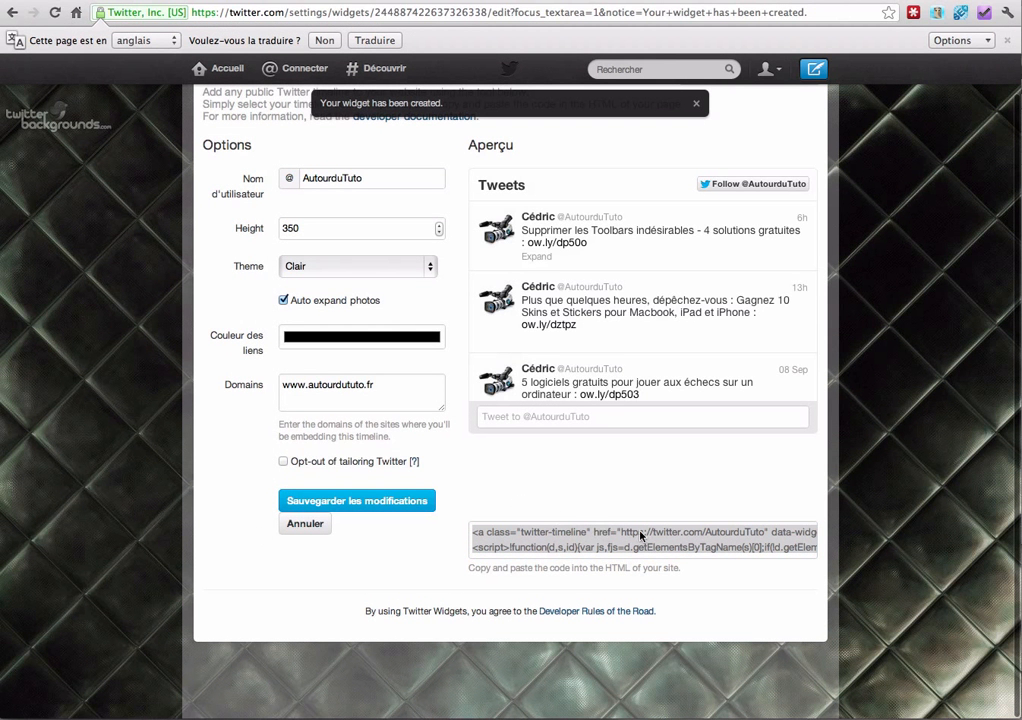
# Copy the complete embed code generated for the timeline widget
pyautogui.click(480, 537)
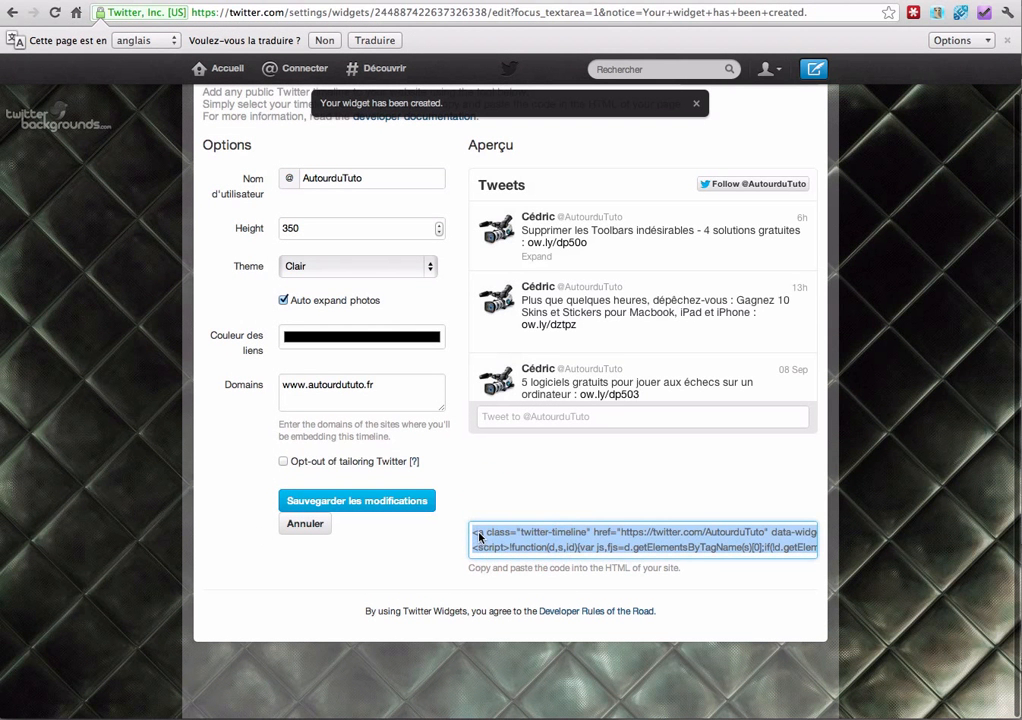
pyautogui.click(601, 549)
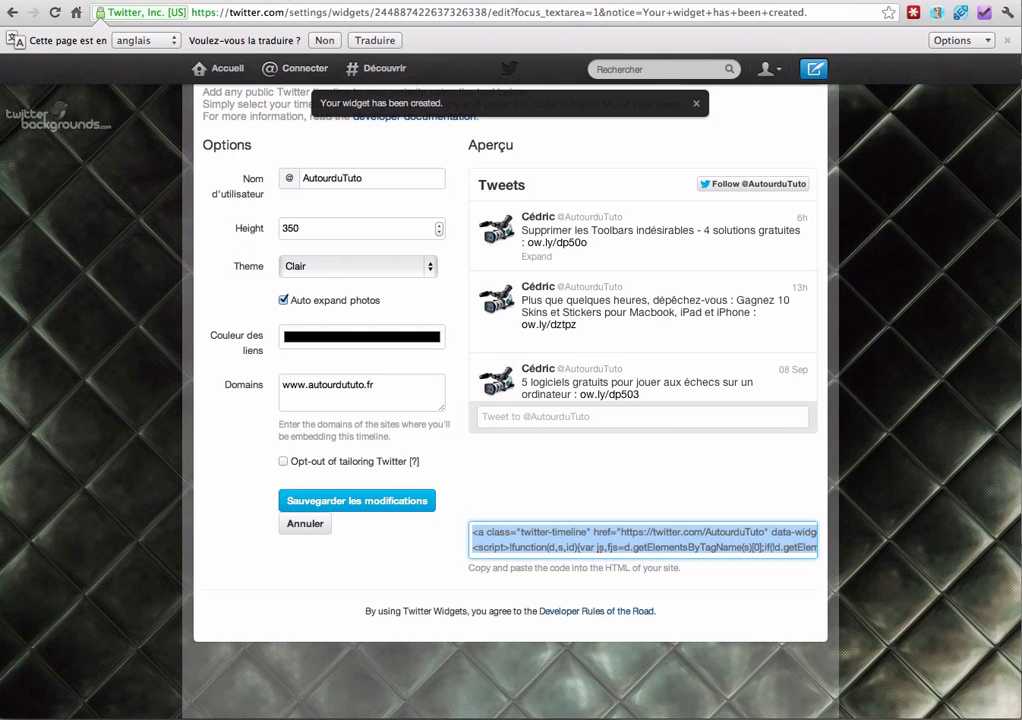
# Switch to the Autour du Tuto WordPress site, open its widget management page and expand the Sidebar Left area
pyautogui.click(281, 0)
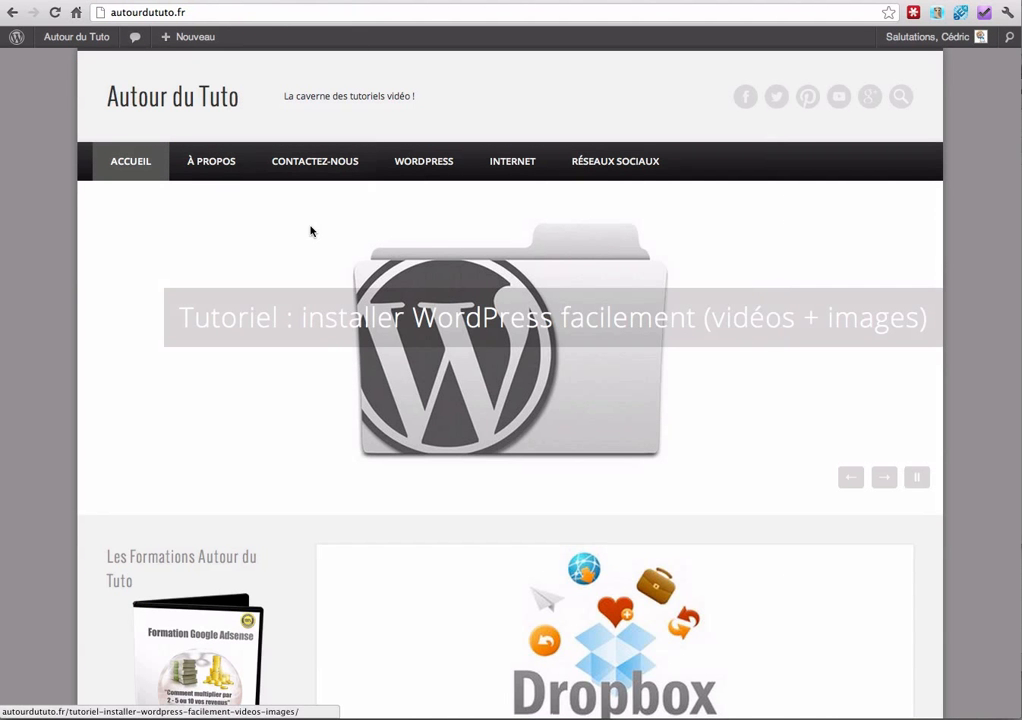
pyautogui.moveTo(190, 44)
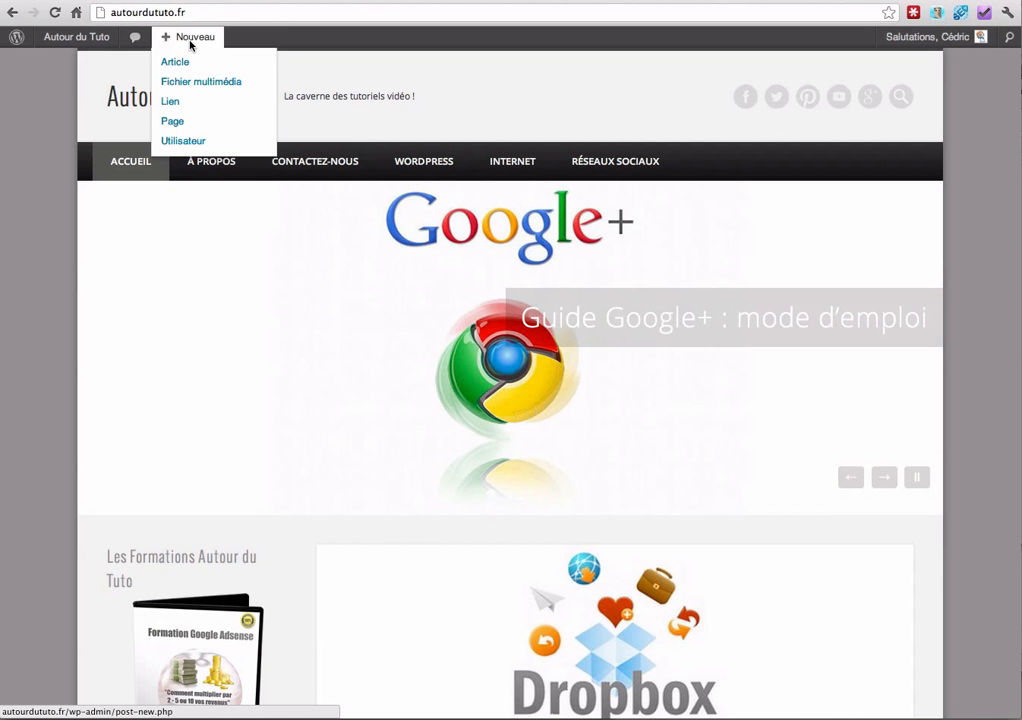
pyautogui.moveTo(87, 40)
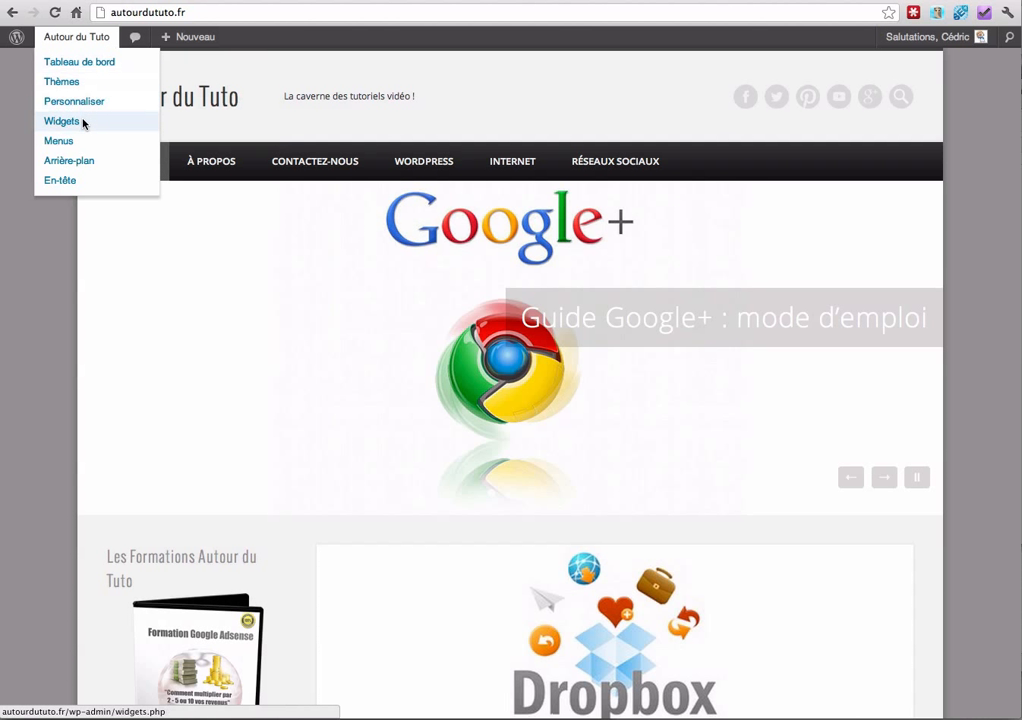
pyautogui.click(83, 123)
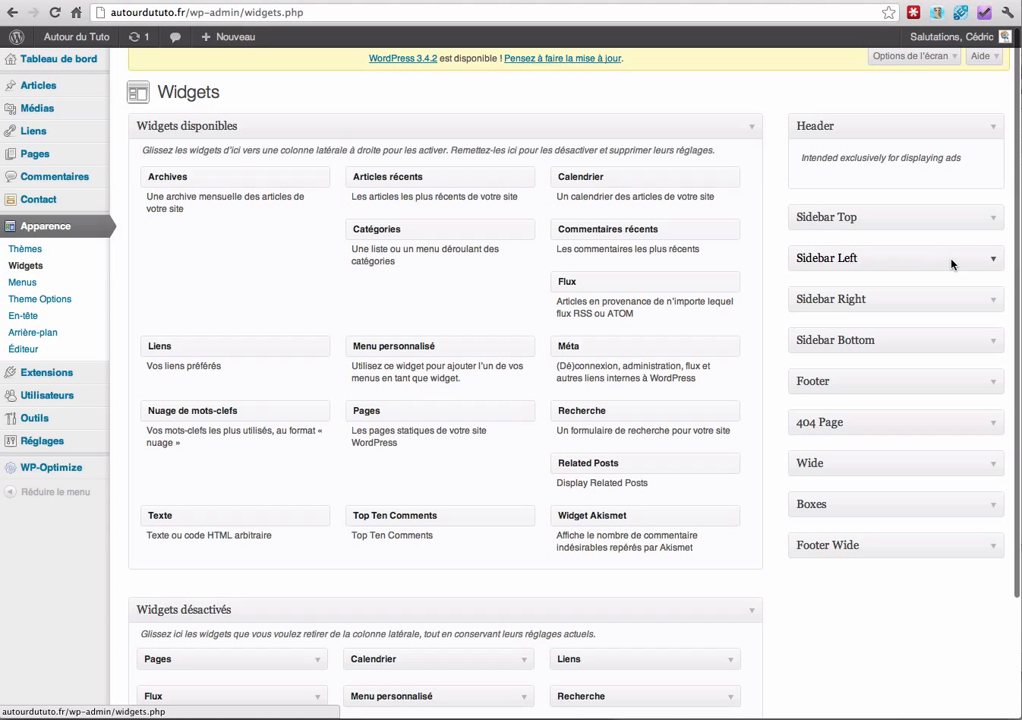
pyautogui.click(993, 262)
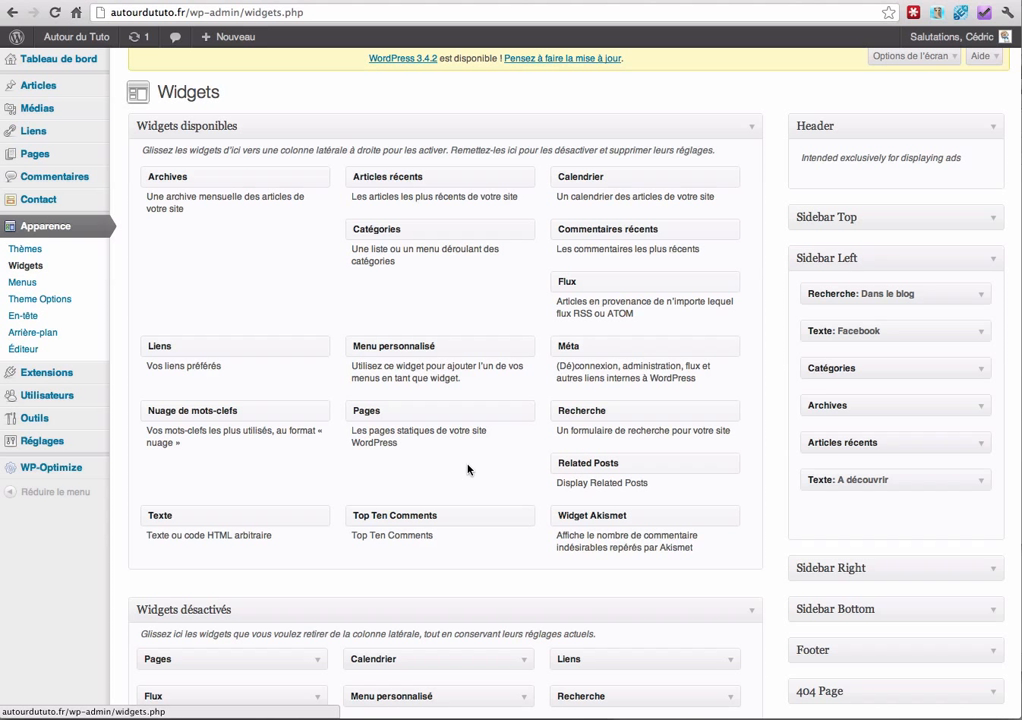
# Add a Texte widget at the top of Sidebar Left, containing the copied Twitter timeline code, and save it
pyautogui.moveTo(212, 522); pyautogui.dragTo(868, 292)
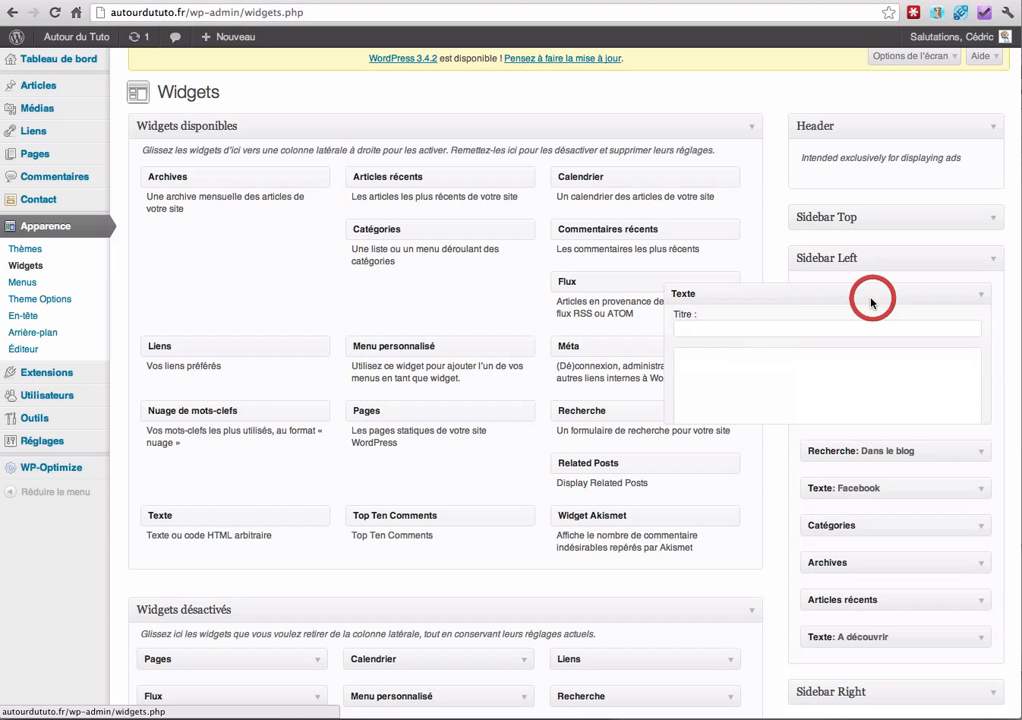
pyautogui.click(727, 407)
pyautogui.press('super+v')
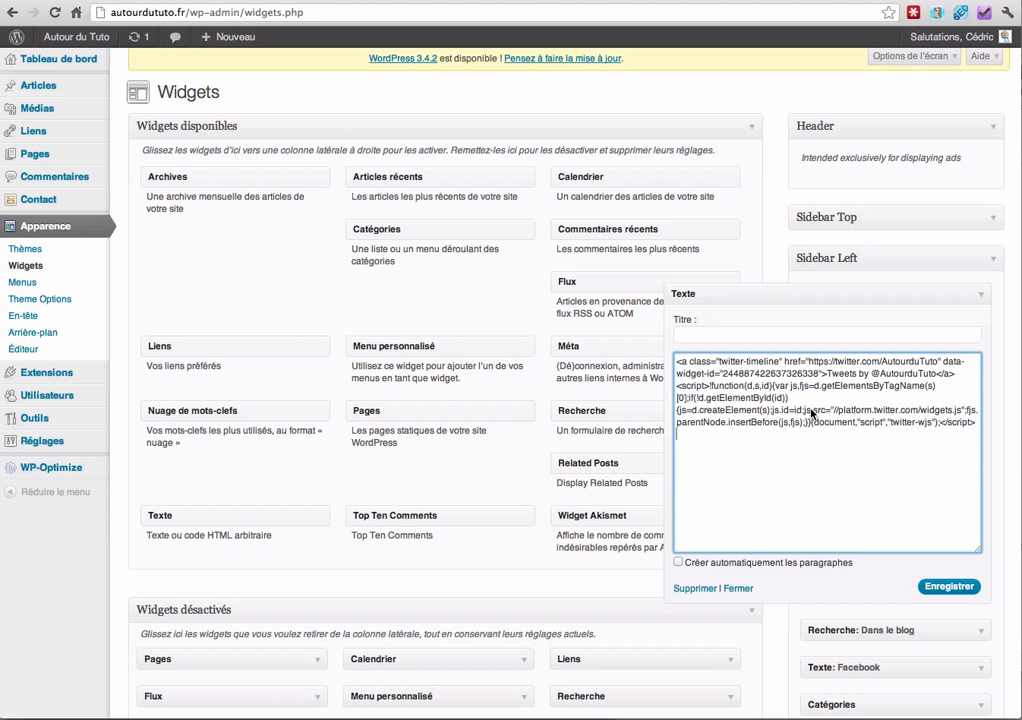
pyautogui.click(950, 586)
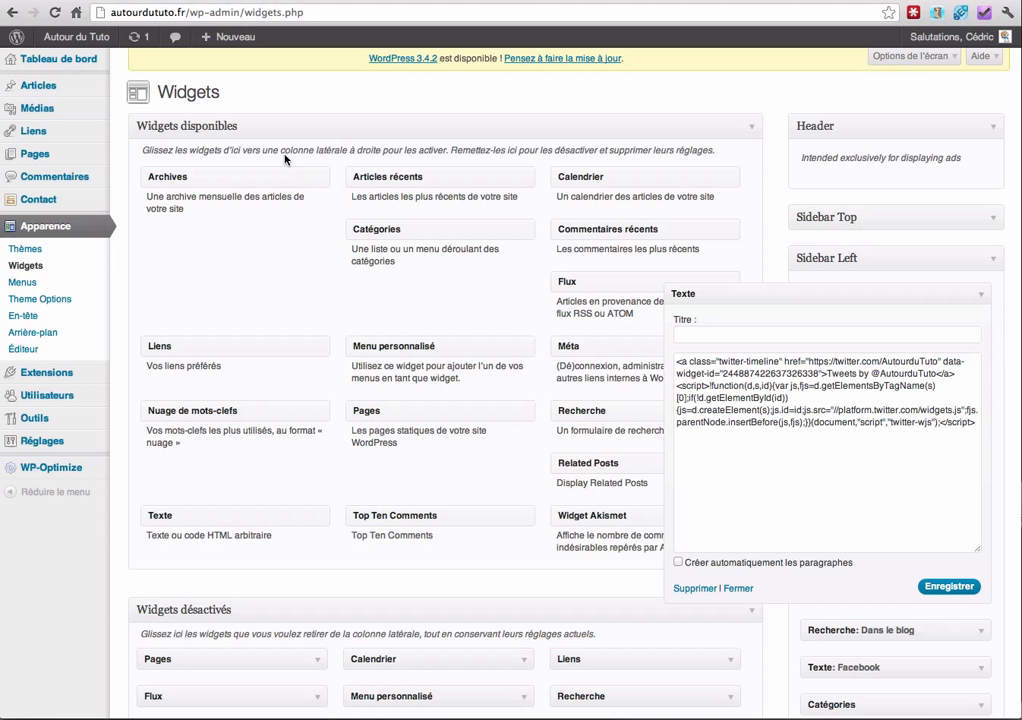
# Open the blog's home page in a new tab and check the sidebar's Twitter timeline, including its tweet entry box
pyautogui.click(84, 37)
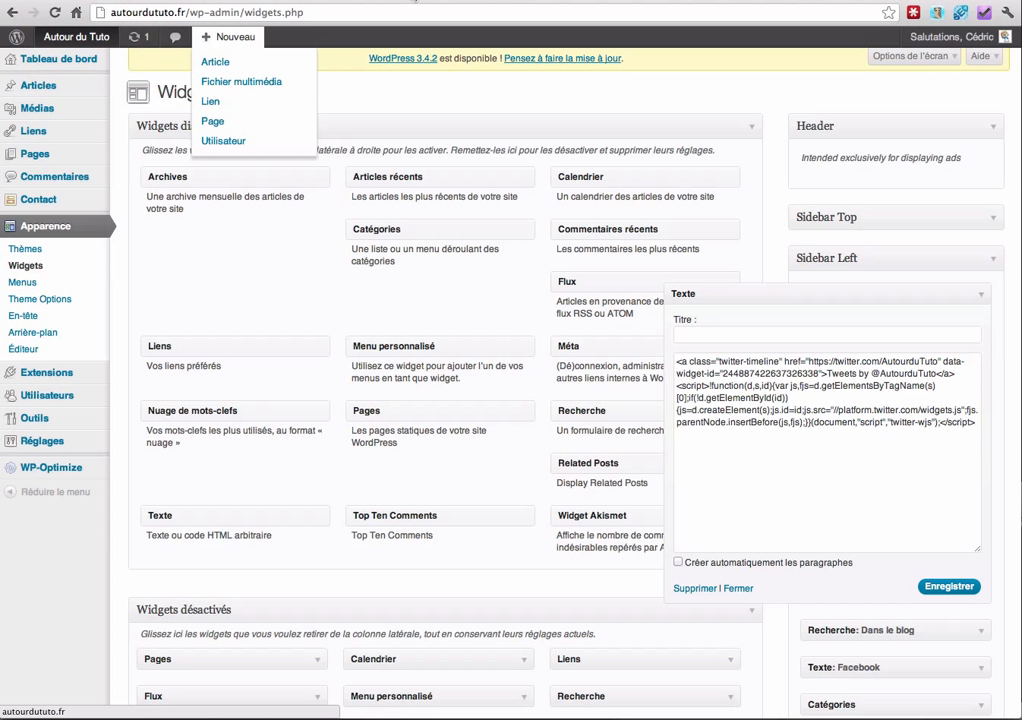
pyautogui.click(412, 1)
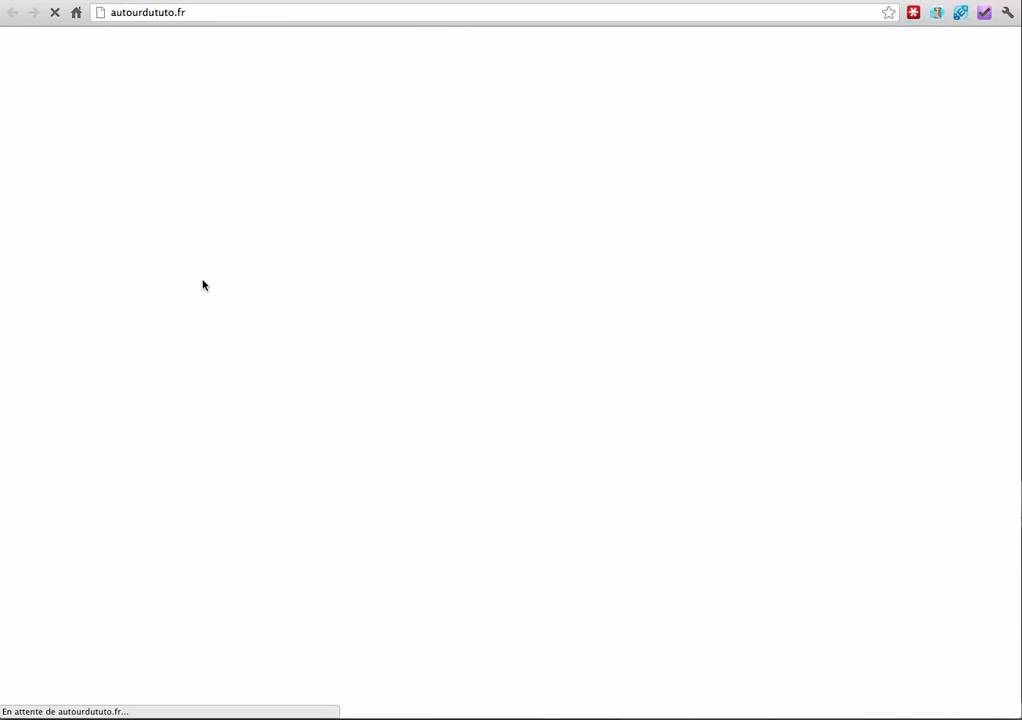
pyautogui.scroll(-10, 52, 381)
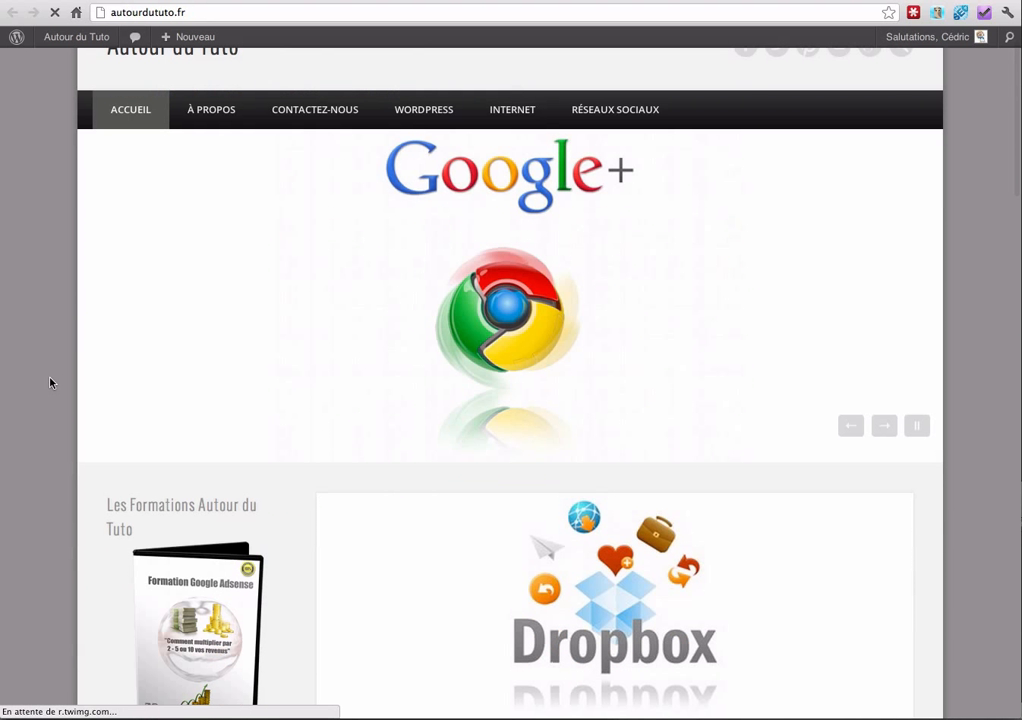
pyautogui.scroll(-4, 53, 361)
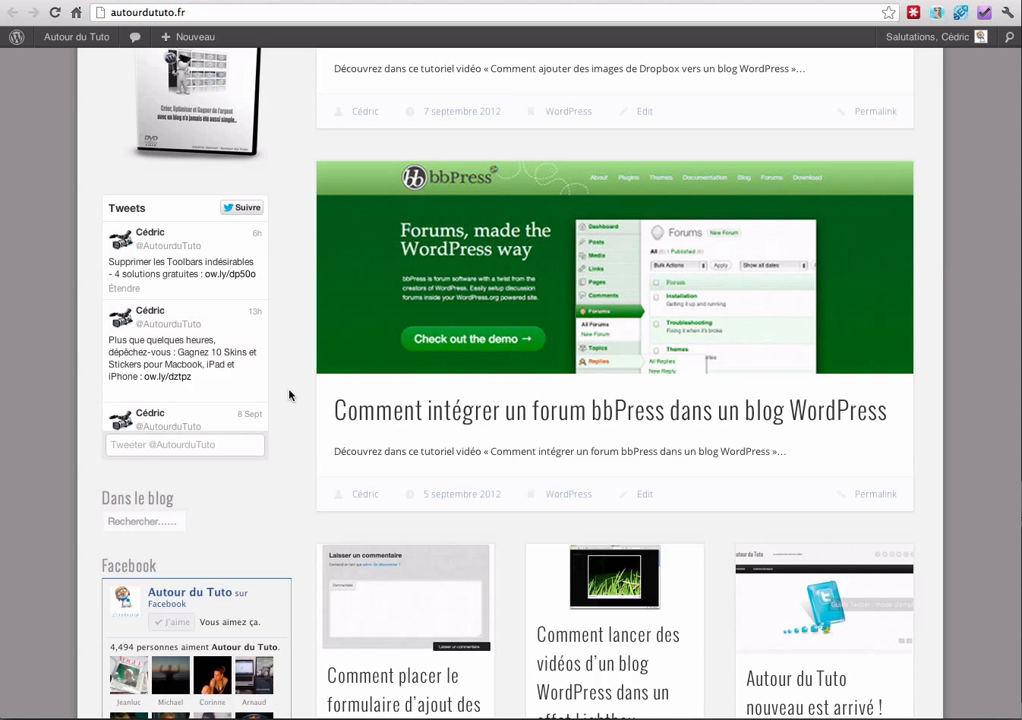
pyautogui.click(172, 457)
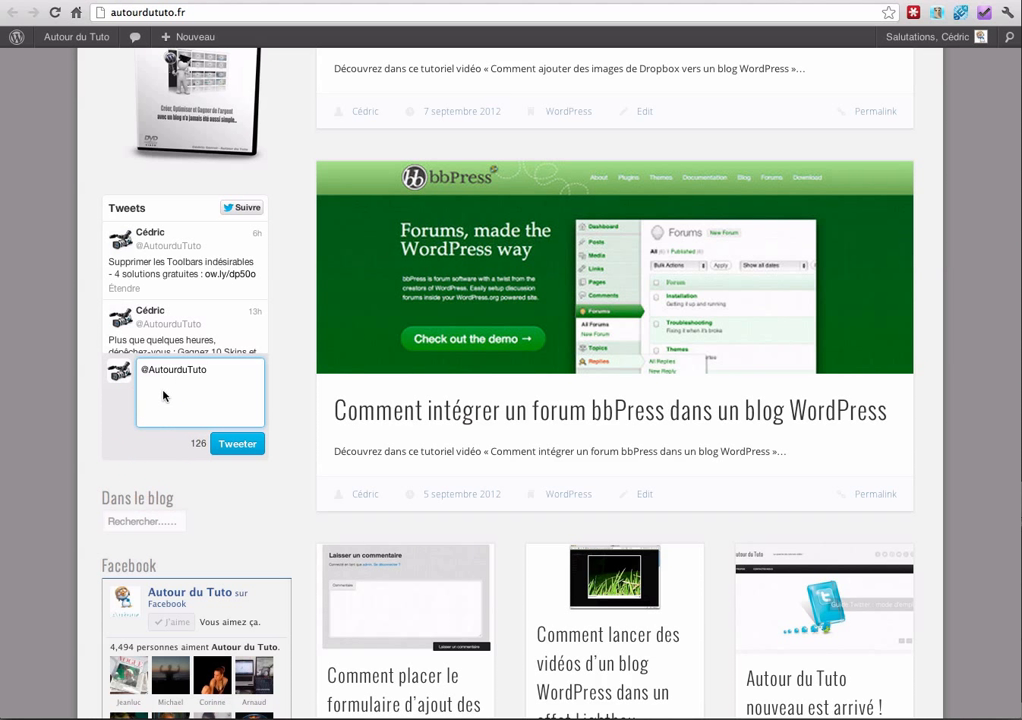